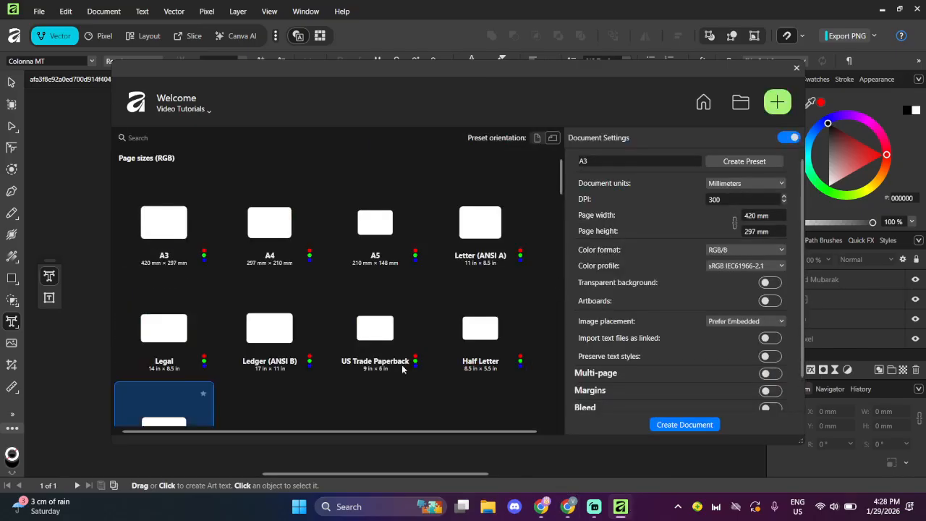
- Look through the landscape RGB page size presets, then close the Welcome window to return to the Eid Mubarak design
{"action": "scroll", "coordinate": [289, 253], "scroll_direction": "down", "scroll_amount": 2}
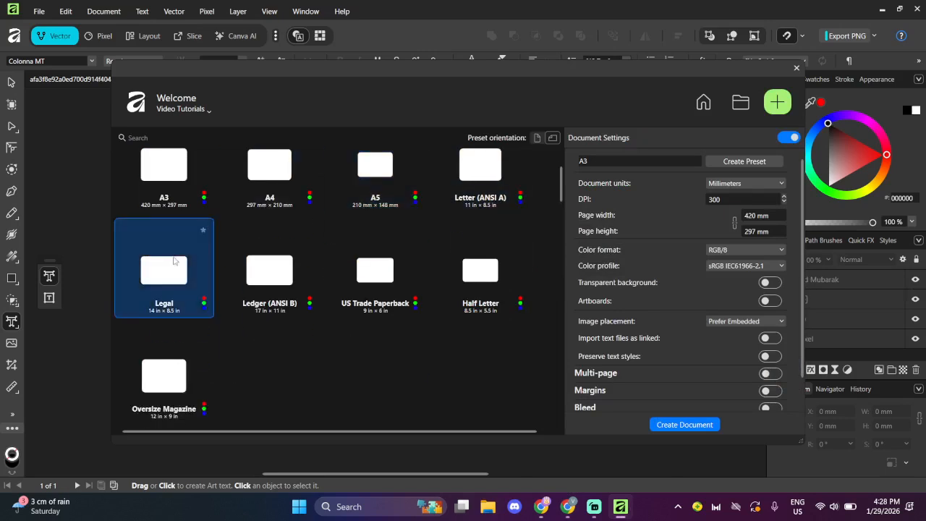
{"action": "scroll", "coordinate": [181, 268], "scroll_direction": "down", "scroll_amount": 1}
{"action": "scroll", "coordinate": [278, 205], "scroll_direction": "up", "scroll_amount": 2}
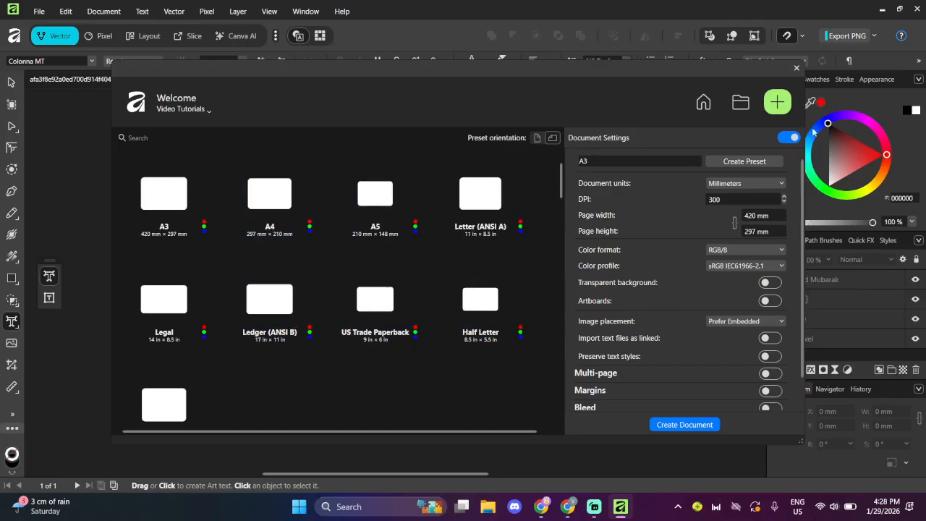
{"action": "left_click", "coordinate": [797, 68]}
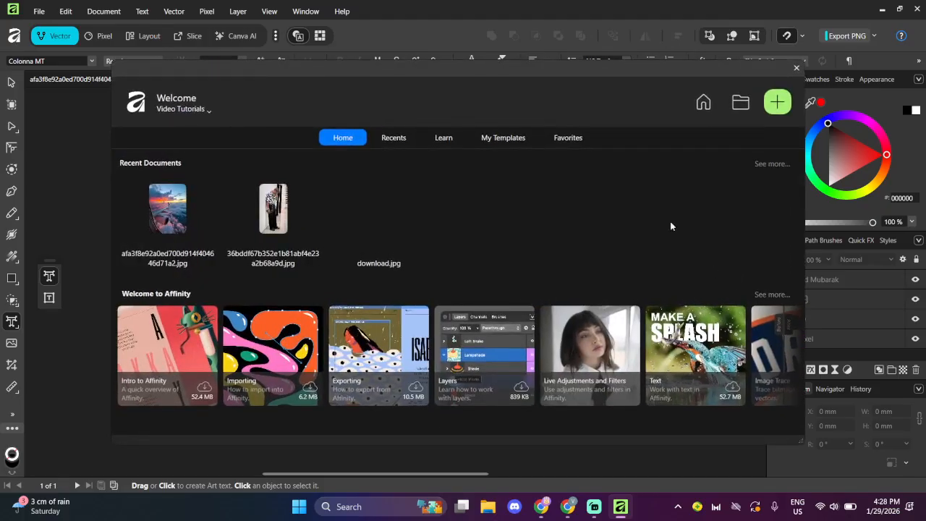
{"action": "left_click", "coordinate": [796, 69]}
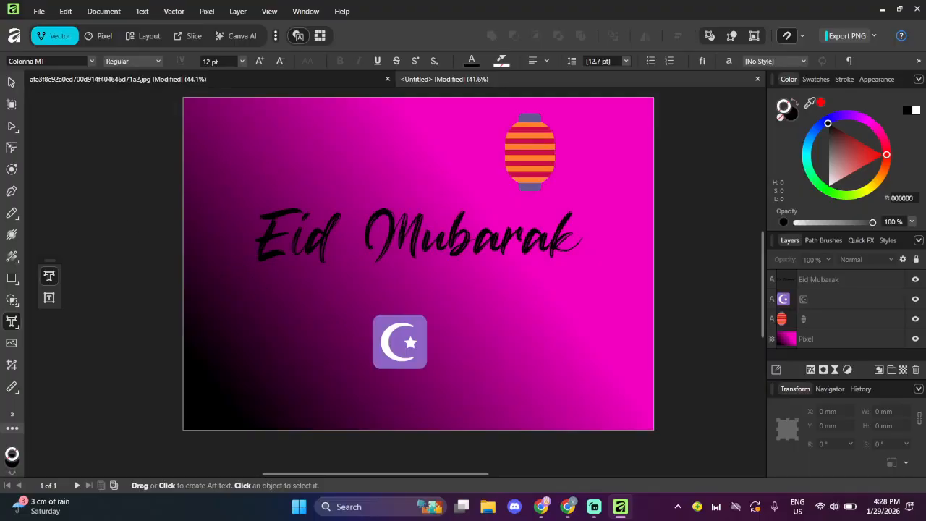
- With the gradient fill tool, raise the white gradient stop's saturation to 100 and enable pigment blend
{"action": "left_click", "coordinate": [12, 257]}
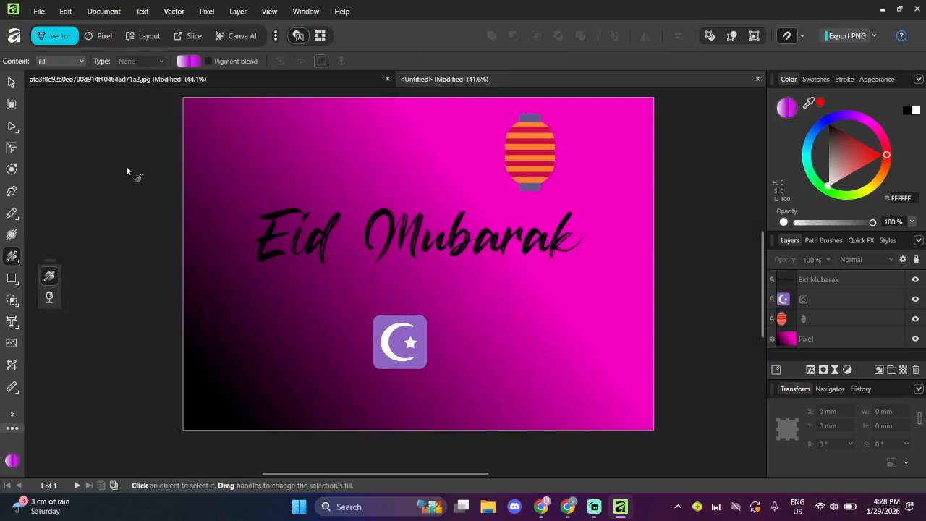
{"action": "left_click", "coordinate": [189, 62]}
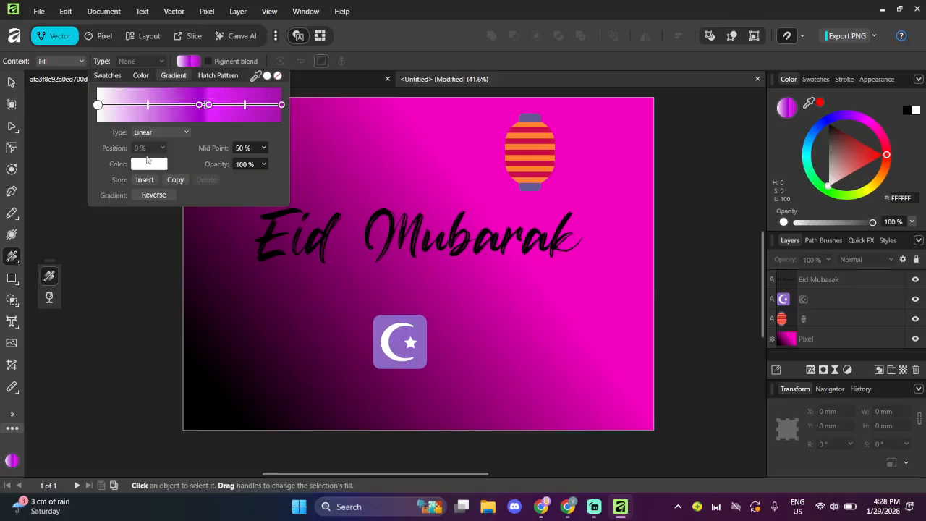
{"action": "left_click", "coordinate": [150, 165]}
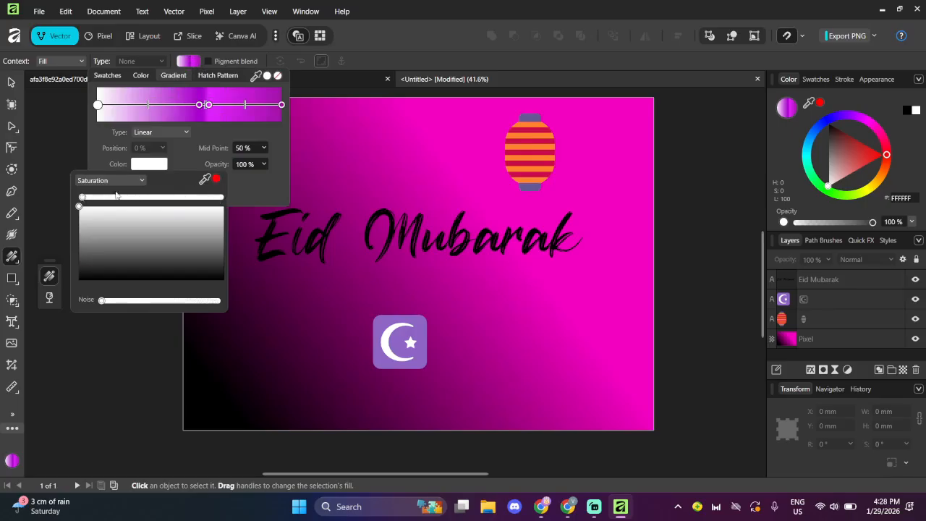
{"action": "left_click_drag", "start_coordinate": [82, 197], "coordinate": [224, 197]}
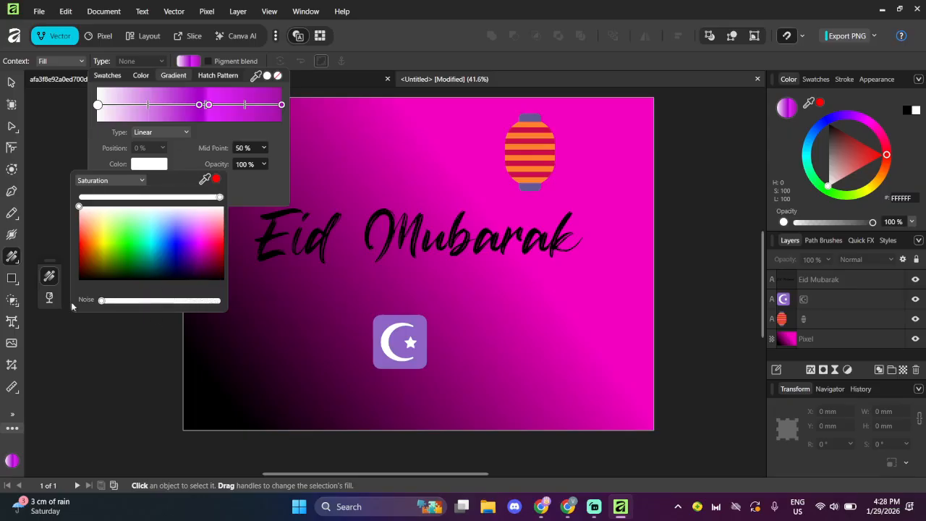
{"action": "left_click", "coordinate": [208, 63]}
{"action": "left_click", "coordinate": [209, 62]}
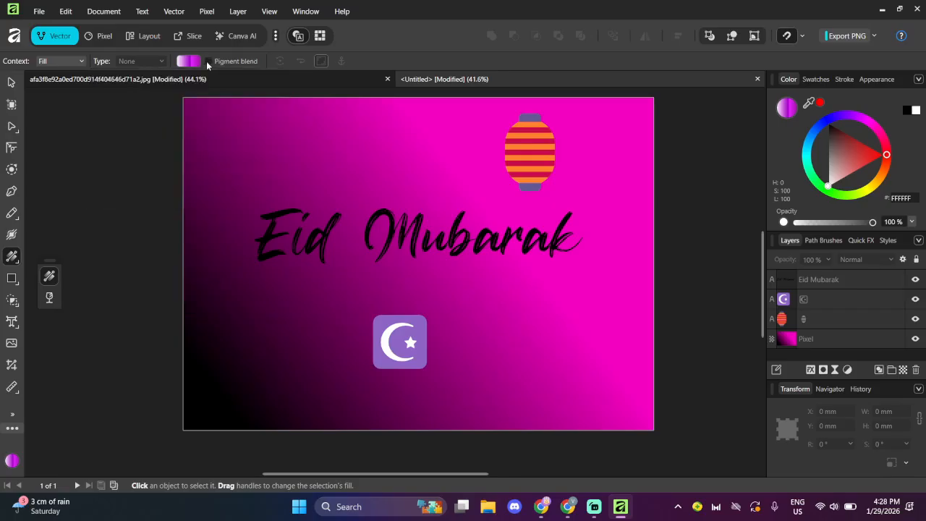
{"action": "left_click", "coordinate": [209, 62]}
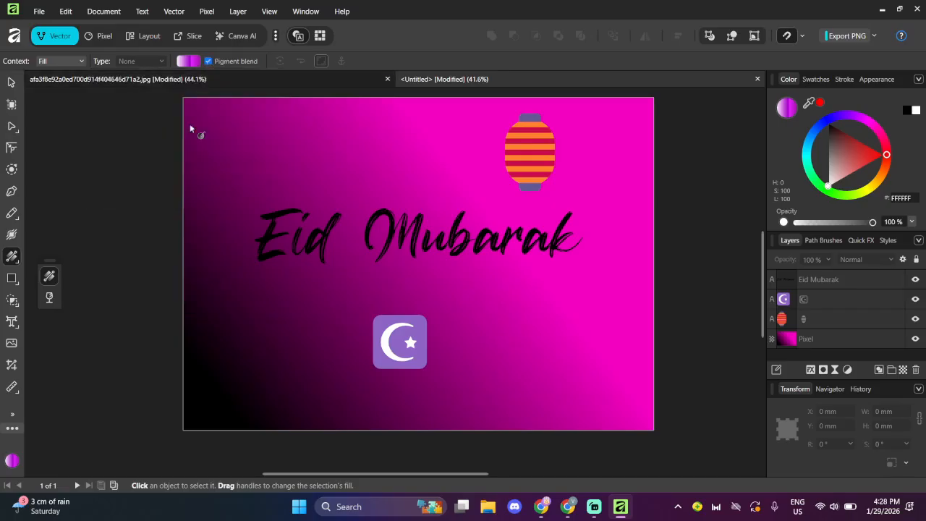
- Recolour the word Mubarak in the Eid Mubarak artistic text to lime green A2FF00
{"action": "left_click", "coordinate": [12, 321]}
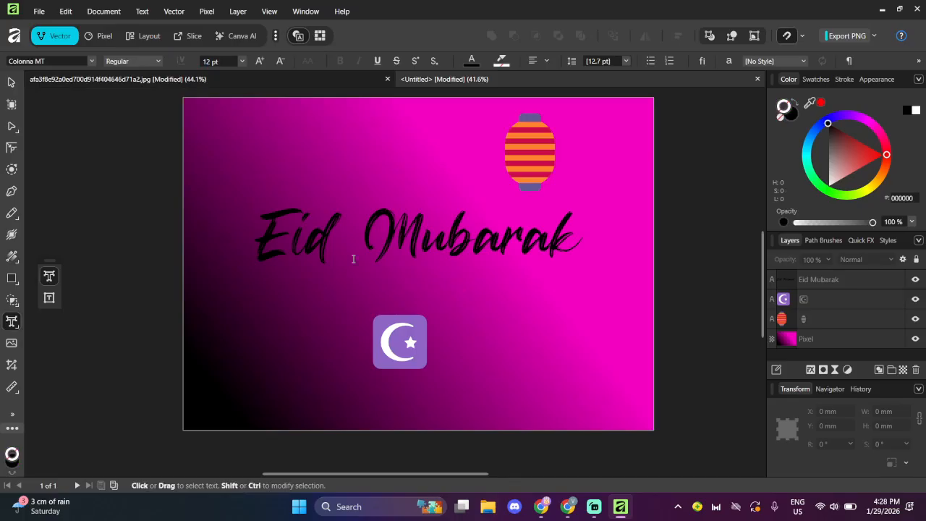
{"action": "left_click", "coordinate": [404, 236]}
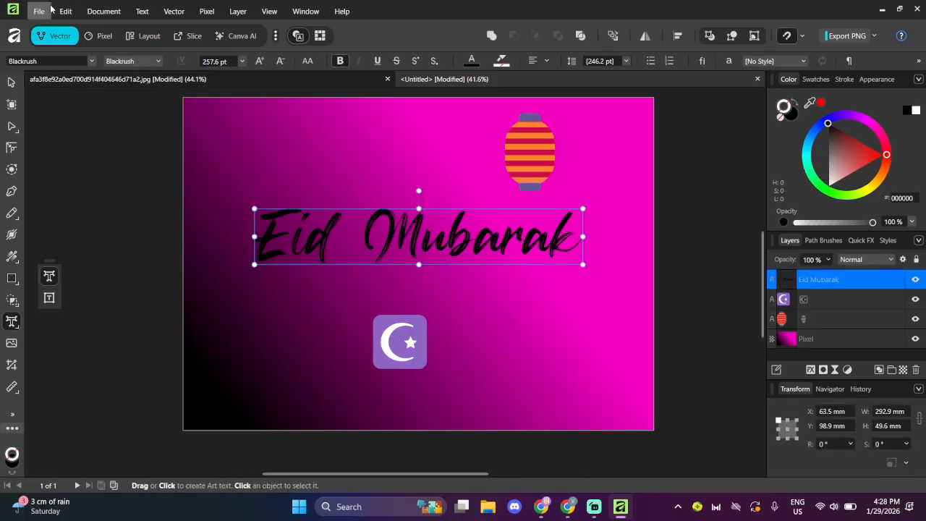
{"action": "left_click", "coordinate": [91, 61]}
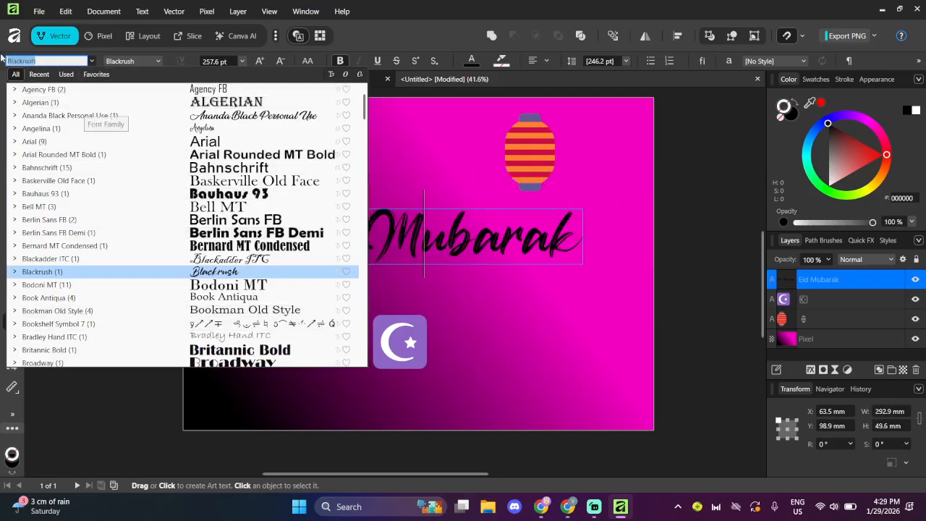
{"action": "left_click", "coordinate": [94, 63]}
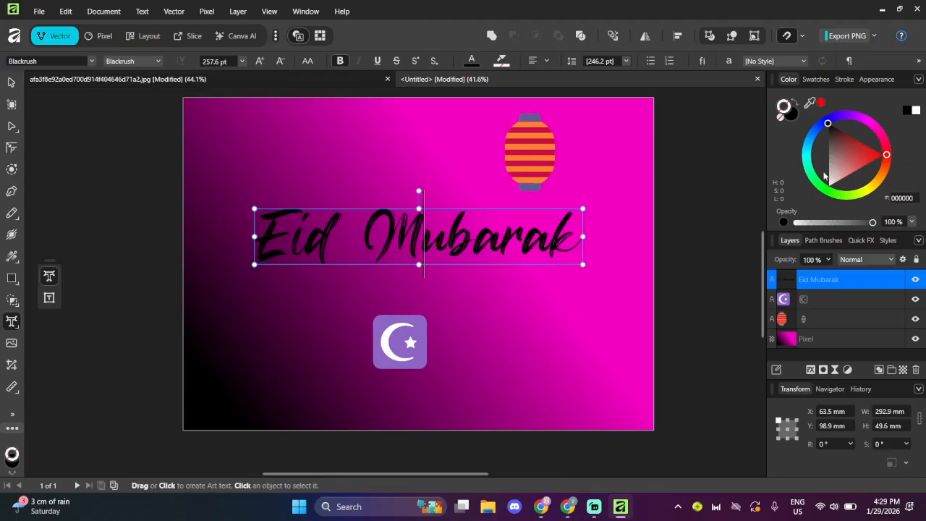
{"action": "left_click_drag", "start_coordinate": [870, 178], "coordinate": [855, 207]}
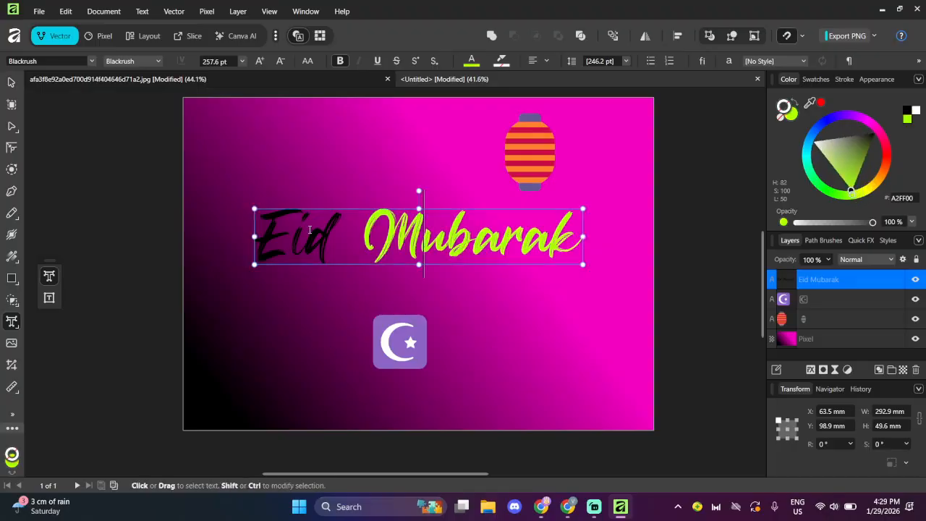
{"action": "double_click", "coordinate": [311, 238]}
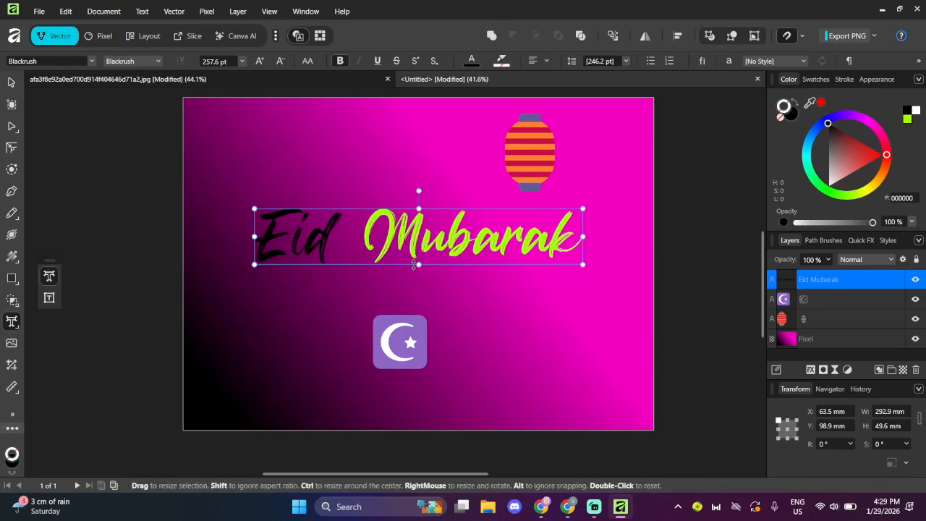
- Set the lantern's colour opacity to 63% and clear the selection
{"action": "left_click", "coordinate": [390, 343]}
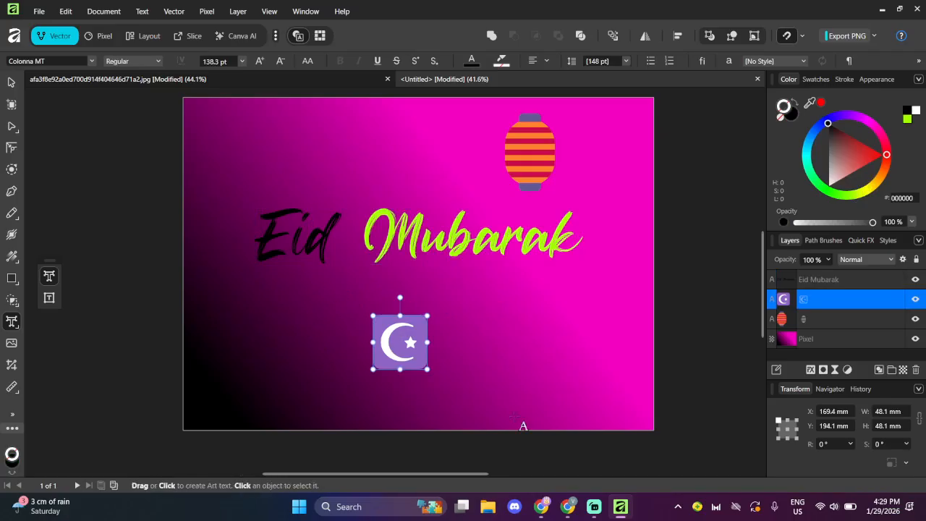
{"action": "left_click", "coordinate": [542, 162]}
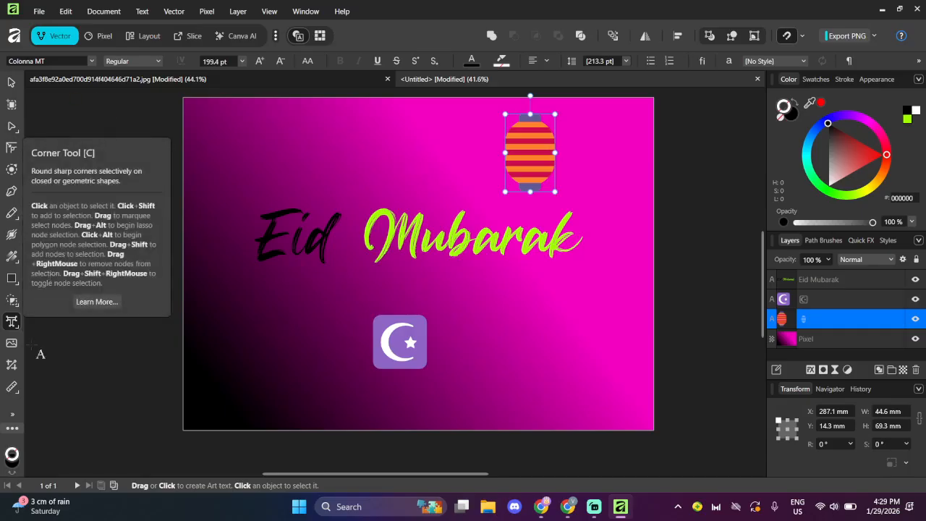
{"action": "left_click", "coordinate": [601, 194]}
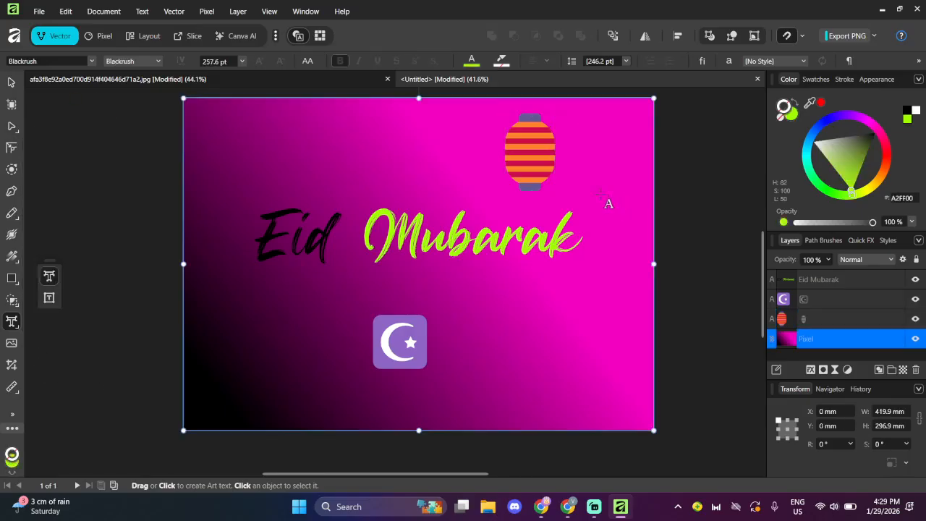
{"action": "left_click", "coordinate": [544, 161]}
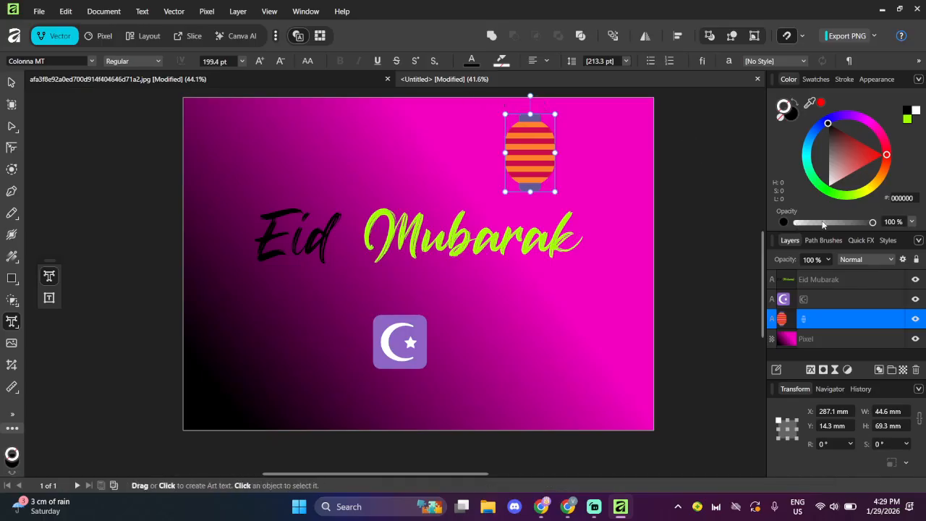
{"action": "left_click_drag", "start_coordinate": [822, 225], "coordinate": [844, 225]}
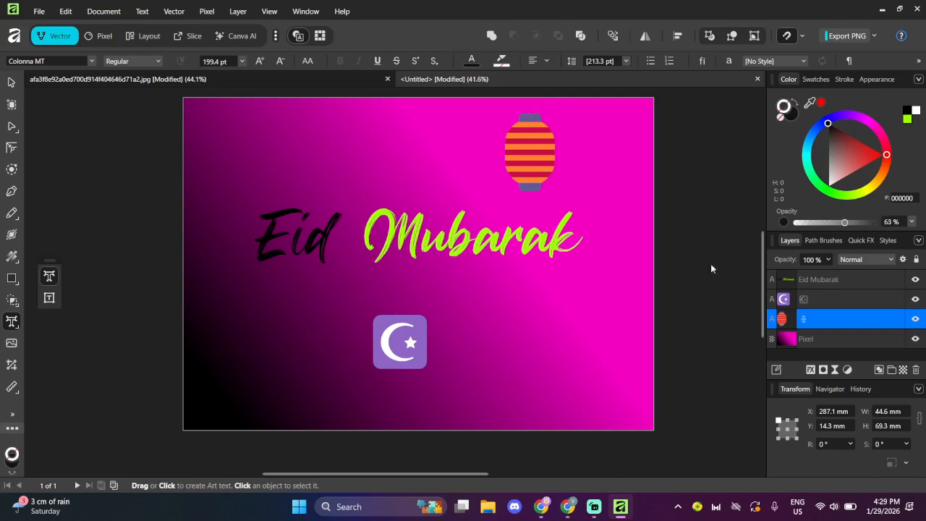
{"action": "left_click", "coordinate": [416, 334]}
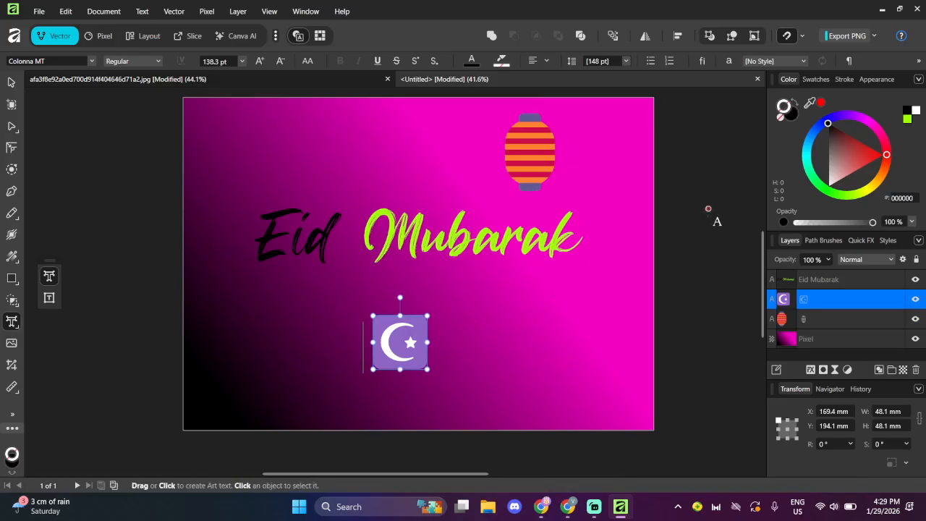
{"action": "key", "text": "ctrl+d"}
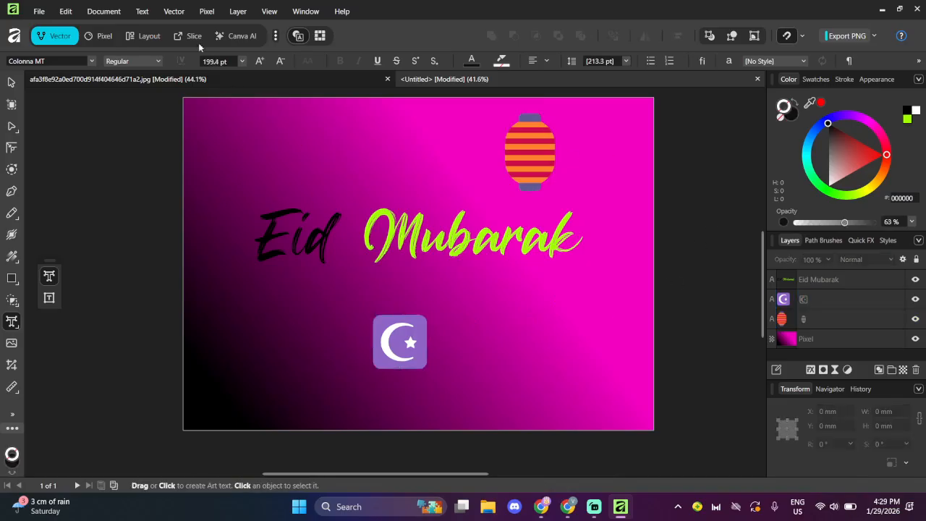
- Examine the Inner Glow and Color Overlay settings in Layer Effects without applying either effect
{"action": "left_click", "coordinate": [236, 6]}
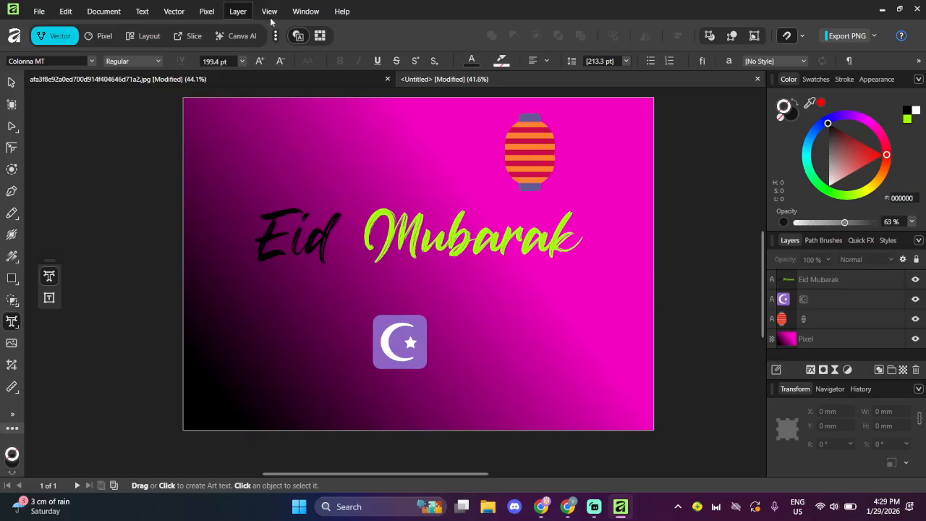
{"action": "left_click", "coordinate": [233, 5]}
{"action": "left_click", "coordinate": [235, 9]}
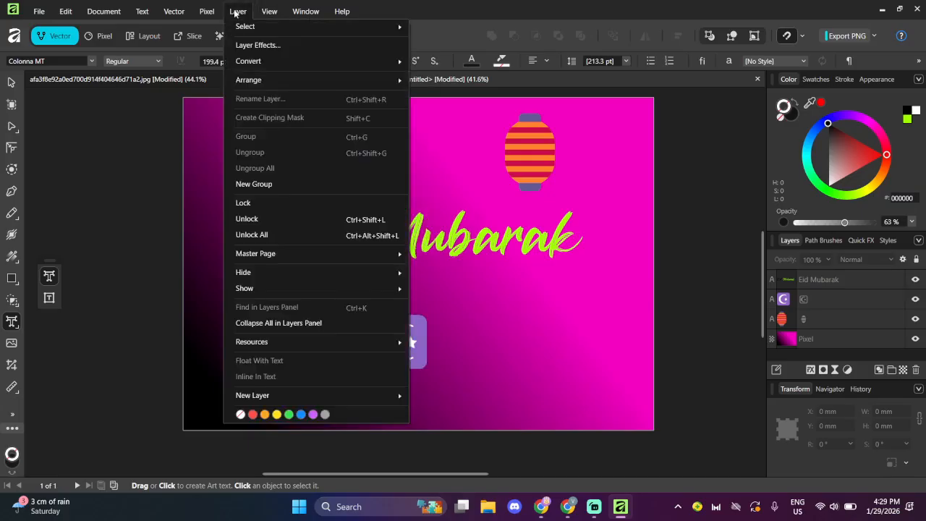
{"action": "left_click", "coordinate": [246, 53]}
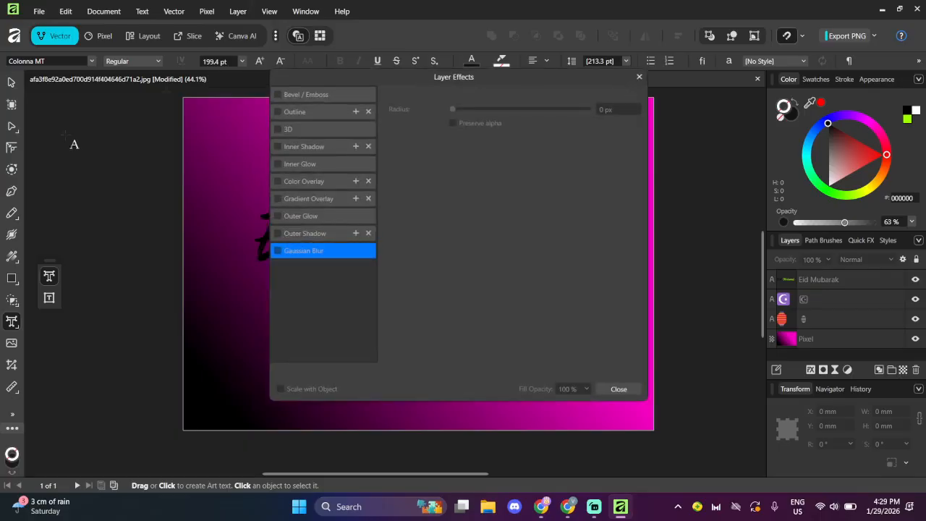
{"action": "left_click", "coordinate": [339, 168]}
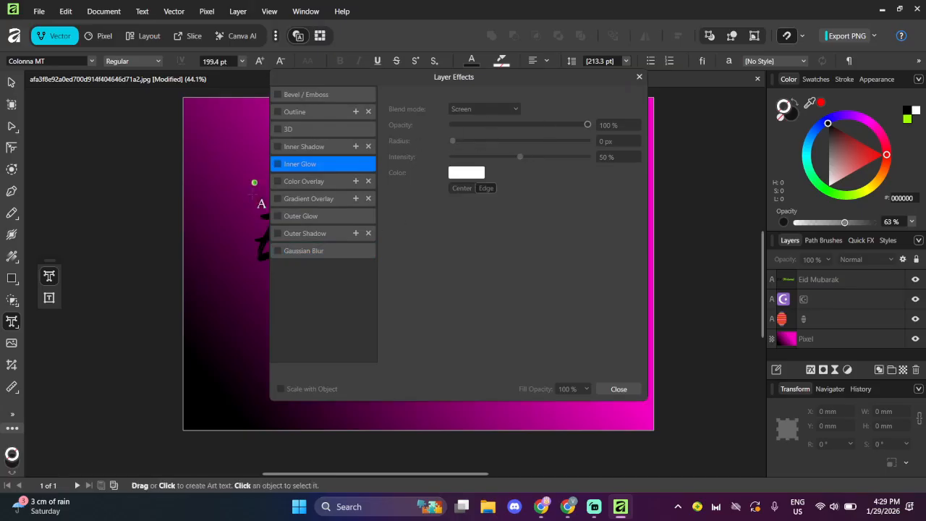
{"action": "left_click", "coordinate": [300, 182]}
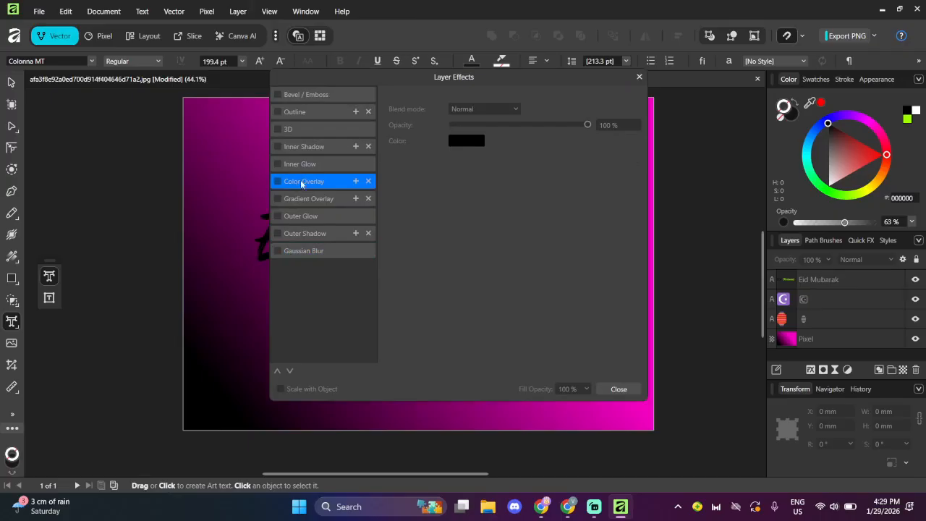
{"action": "left_click", "coordinate": [302, 164]}
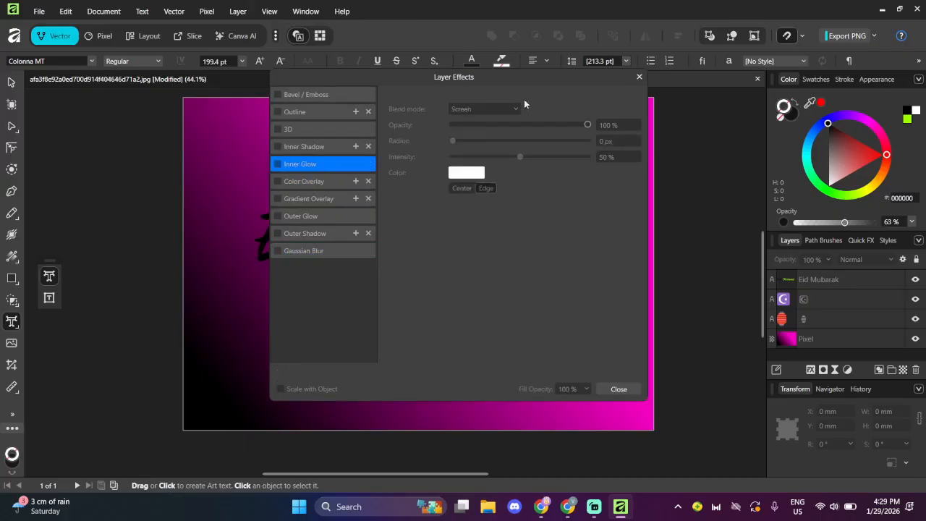
{"action": "left_click", "coordinate": [639, 76]}
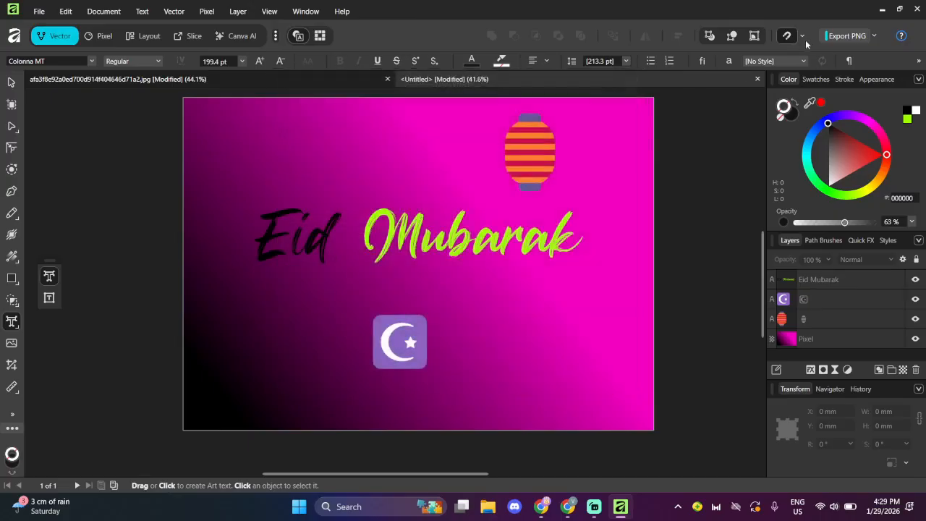
- Choose JPEG at best quality as the document's export format
{"action": "left_click", "coordinate": [873, 36]}
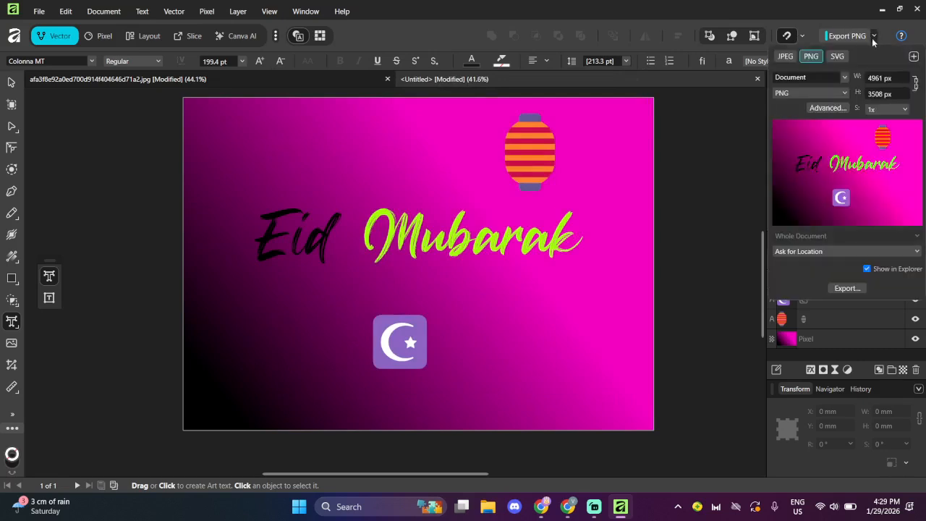
{"action": "left_click", "coordinate": [784, 58]}
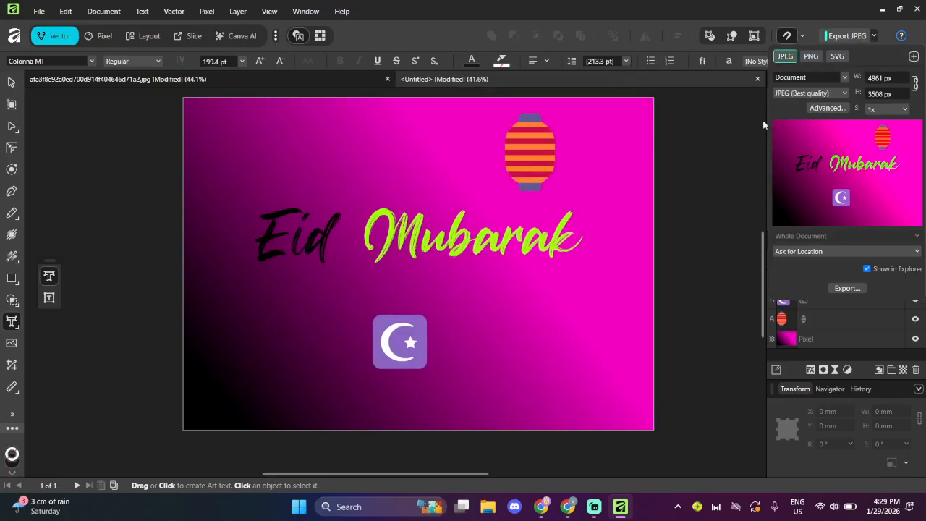